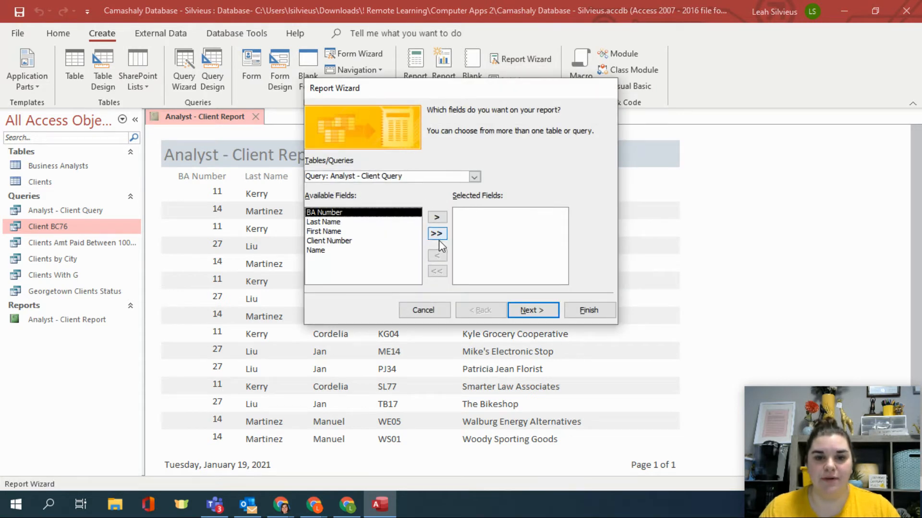
# - Include all fields of the Analyst - Client Query, view the data by Business Analysts, and add no extra grouping or sorting
pyautogui.click(435, 233)
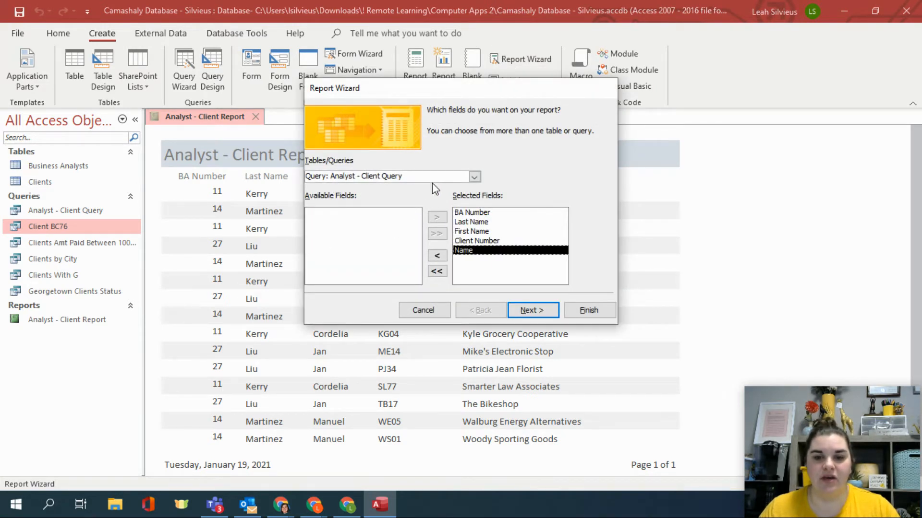
pyautogui.click(532, 310)
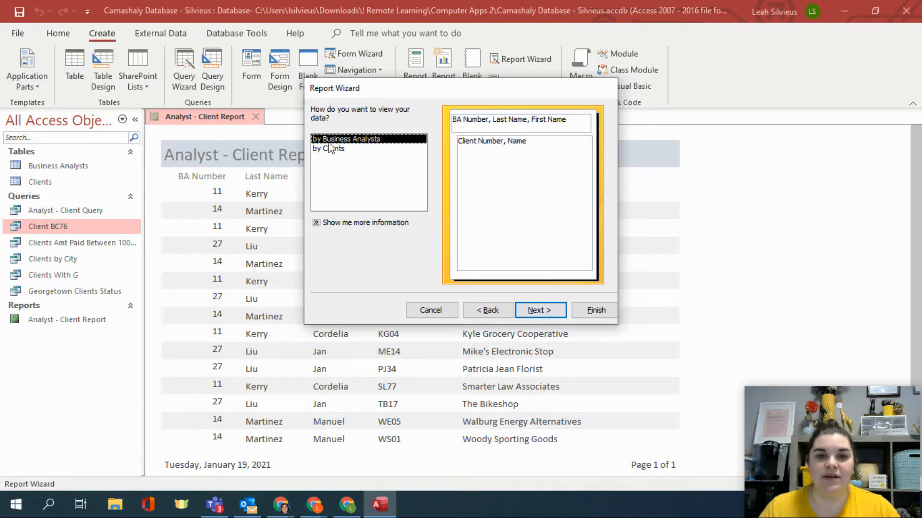
pyautogui.click(534, 311)
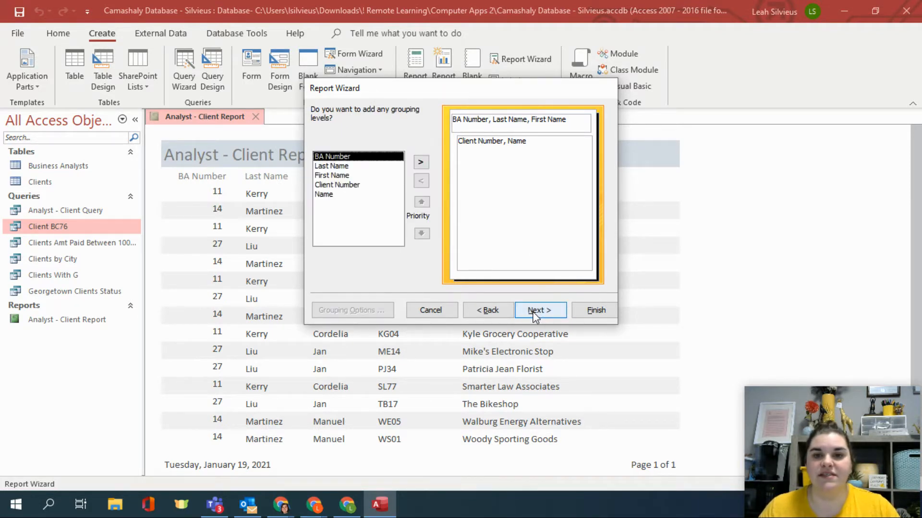
pyautogui.click(531, 311)
pyautogui.click(532, 311)
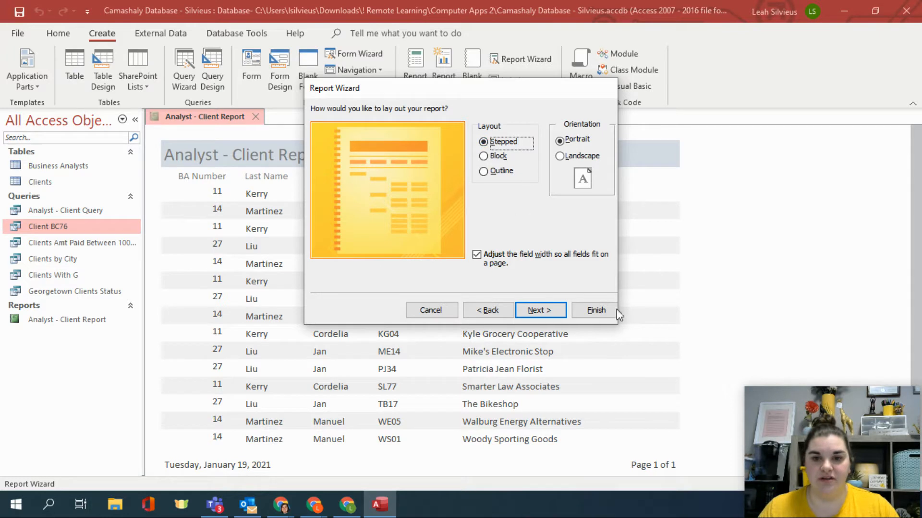
# - Try the Block and Outline layouts, then use the Stepped layout in Portrait orientation for the report
pyautogui.click(499, 157)
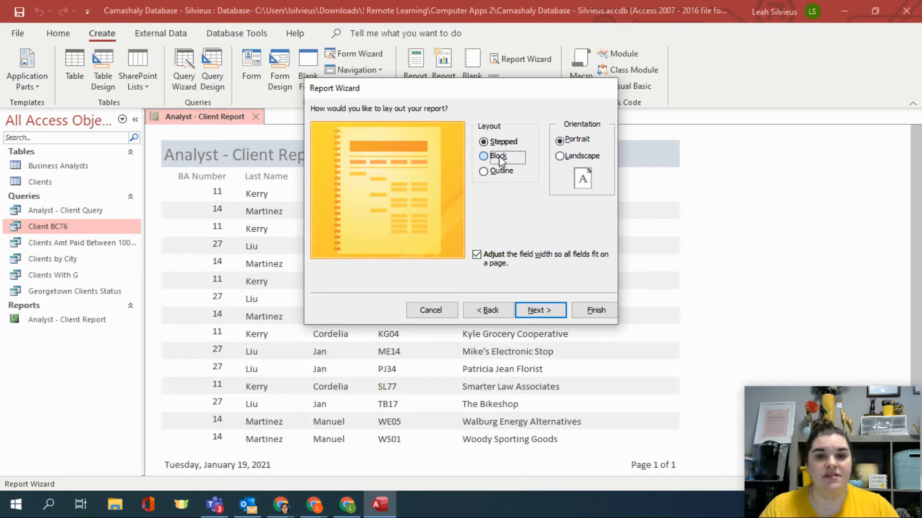
pyautogui.click(499, 172)
pyautogui.click(498, 145)
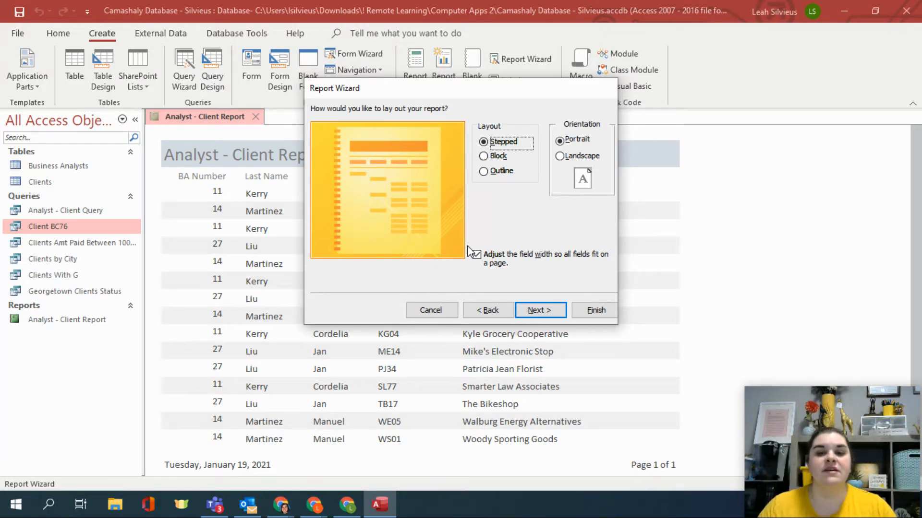
pyautogui.click(554, 320)
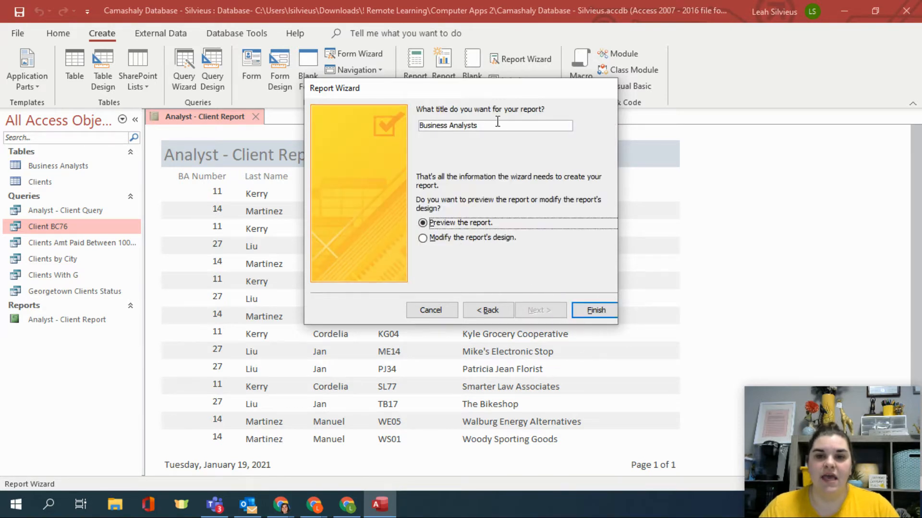
# - Title the report "Analyst - Client Report by Business Analyst" and finish the wizard with a preview of the report
pyautogui.moveTo(495, 124); pyautogui.dragTo(288, 117)
pyautogui.press('BackSpace')
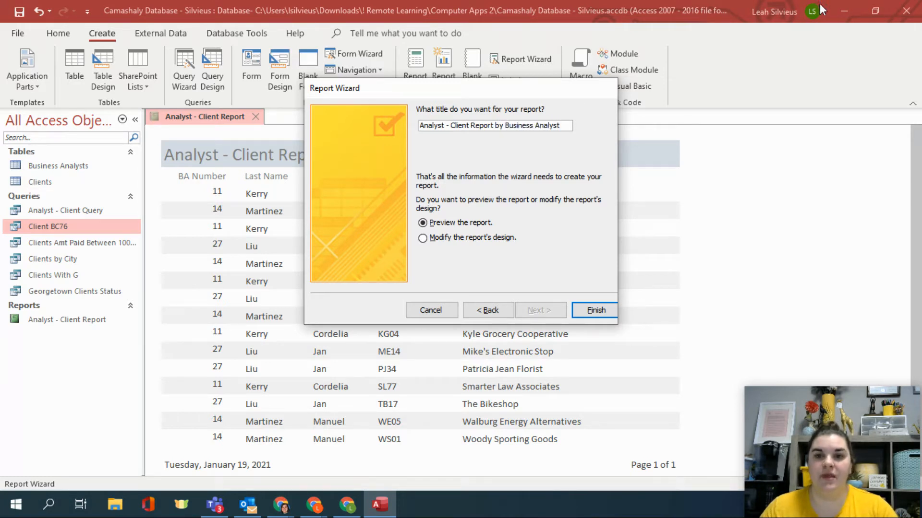
pyautogui.click(612, 315)
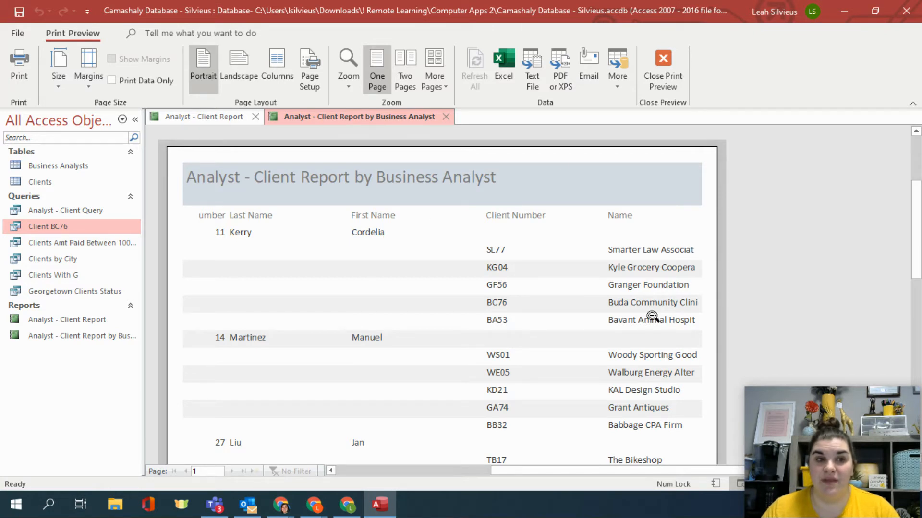
# - Close the print preview of the new report and switch the report to Layout View
pyautogui.click(649, 79)
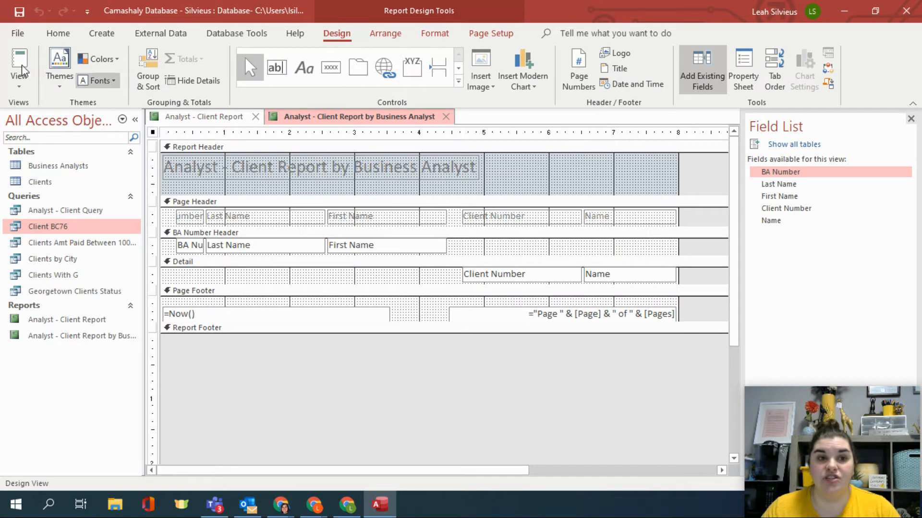
pyautogui.click(19, 88)
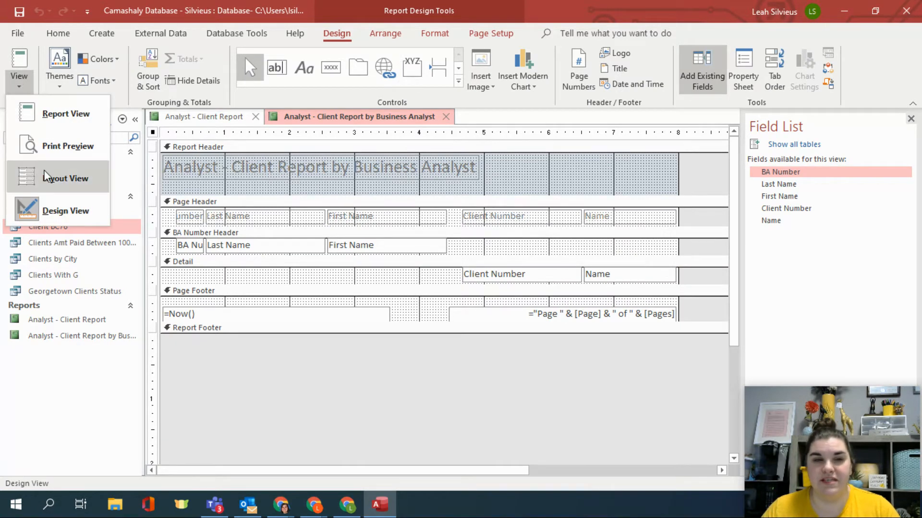
pyautogui.click(45, 177)
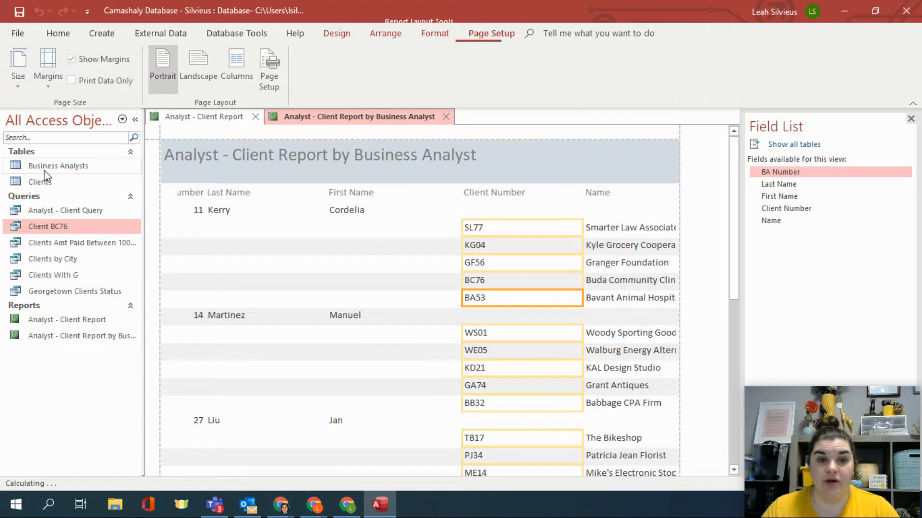
pyautogui.click(193, 193)
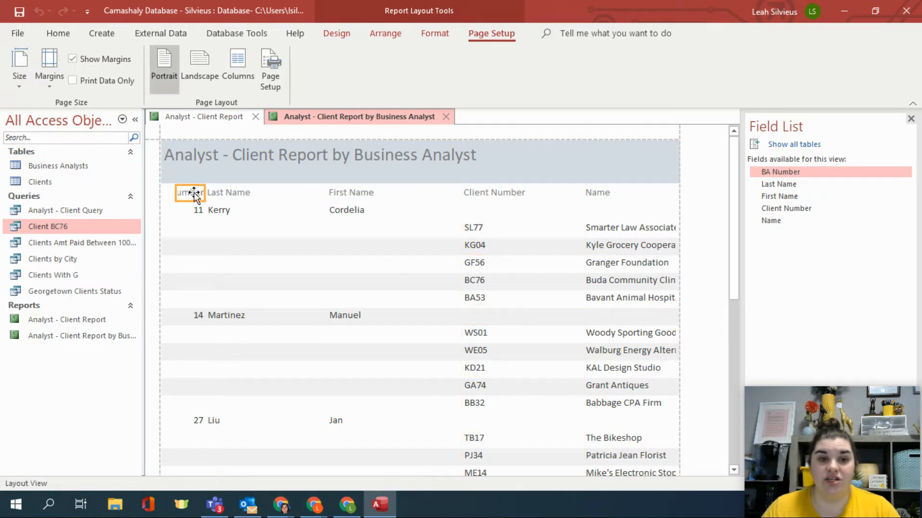
pyautogui.moveTo(206, 192); pyautogui.dragTo(218, 179)
pyautogui.hotkey('ctrl', 'z')
# - Narrow the Last Name column from its left edge and widen the BA Number column to fit its full heading
pyautogui.click(216, 191)
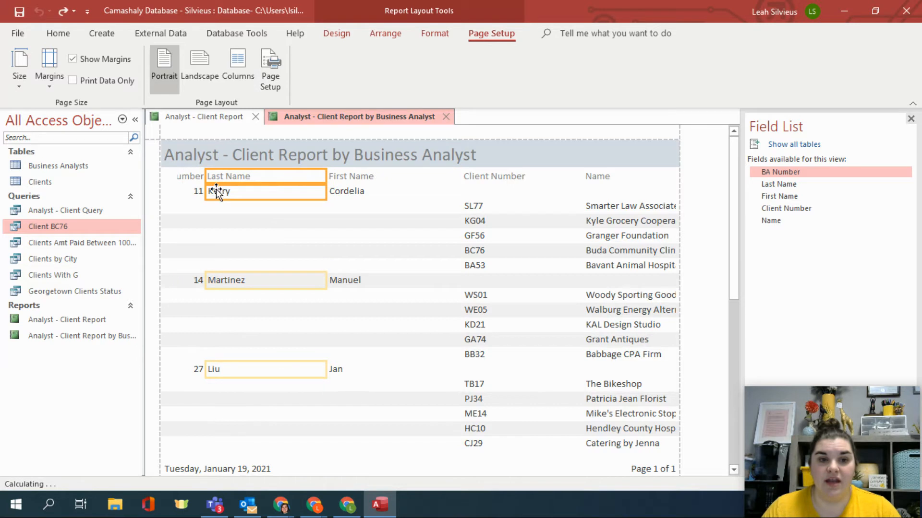
pyautogui.moveTo(203, 189); pyautogui.dragTo(227, 191)
pyautogui.click(188, 174)
pyautogui.keyDown('shift'); pyautogui.click(198, 192); pyautogui.keyUp('shift')
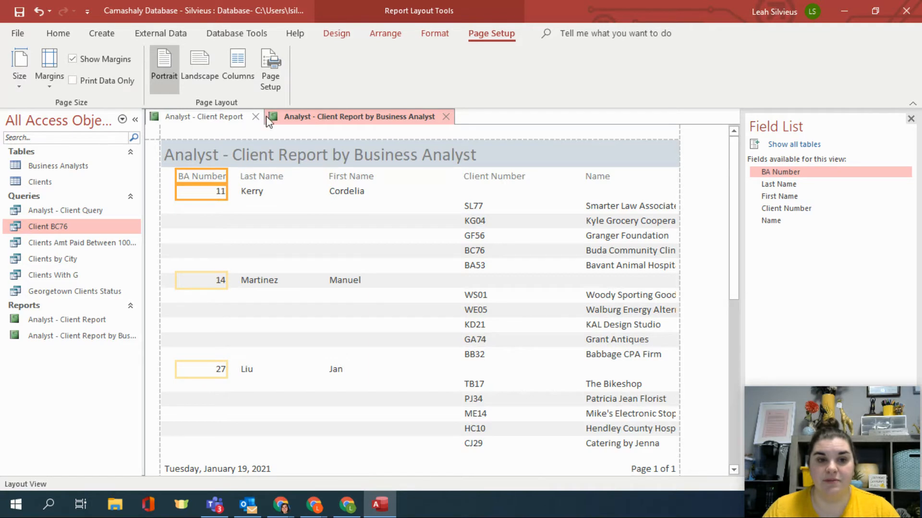
# - Narrow the First Name column, heading and values together, from its right edge
pyautogui.click(350, 178)
pyautogui.keyDown('shift'); pyautogui.click(349, 192); pyautogui.keyUp('shift')
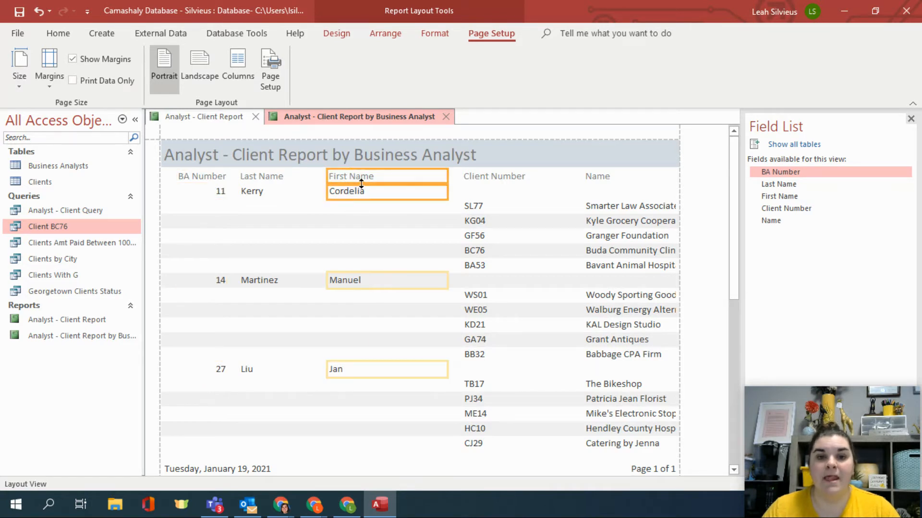
pyautogui.moveTo(447, 192); pyautogui.dragTo(399, 192)
# - Shift the Client Number heading and values left next to First Name and narrow the column to fit its heading
pyautogui.click(477, 178)
pyautogui.keyDown('shift'); pyautogui.click(476, 205); pyautogui.keyUp('shift')
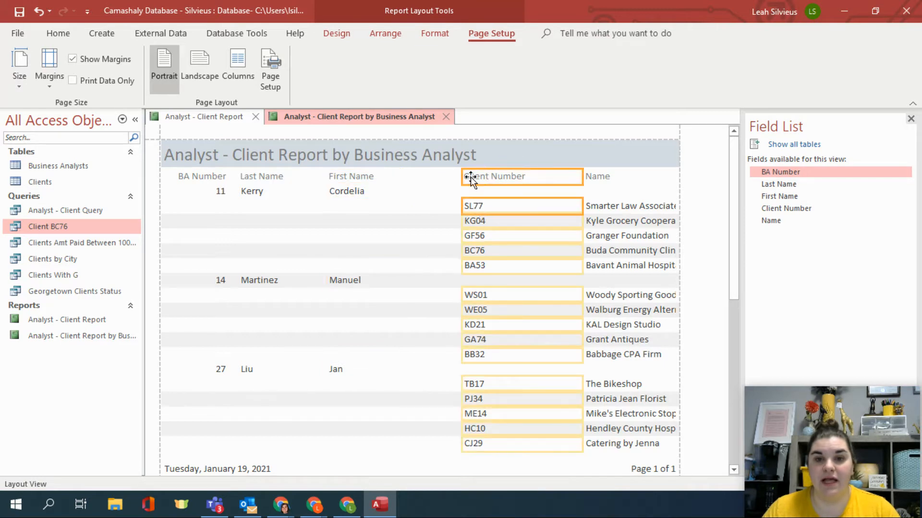
pyautogui.moveTo(461, 178); pyautogui.dragTo(395, 179)
pyautogui.moveTo(583, 178); pyautogui.dragTo(483, 178)
# - Widen the Name heading and values leftward to the Client Number column so the full client names fit
pyautogui.click(588, 177)
pyautogui.keyDown('shift'); pyautogui.click(586, 206); pyautogui.keyUp('shift')
pyautogui.moveTo(582, 177); pyautogui.dragTo(476, 177)
pyautogui.click(623, 273)
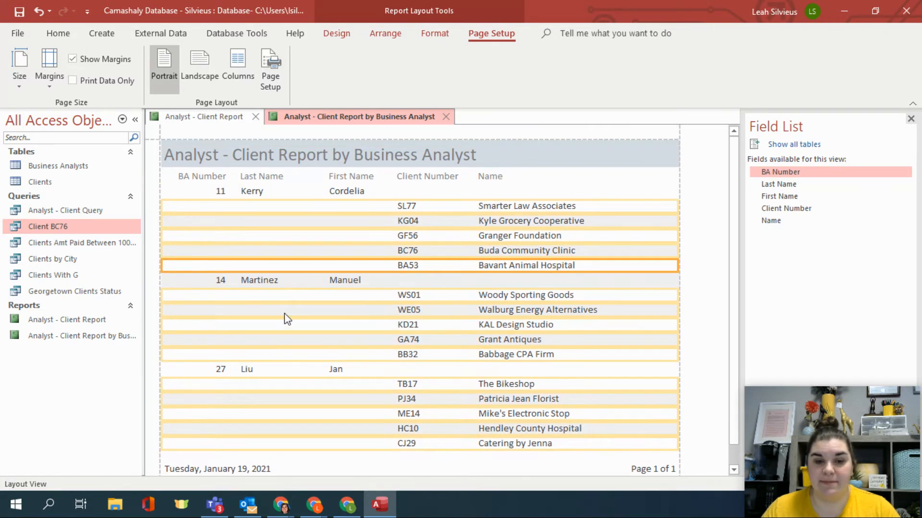
pyautogui.click(181, 191)
pyautogui.moveTo(181, 191); pyautogui.dragTo(314, 191)
pyautogui.hotkey('ctrl', 'z')
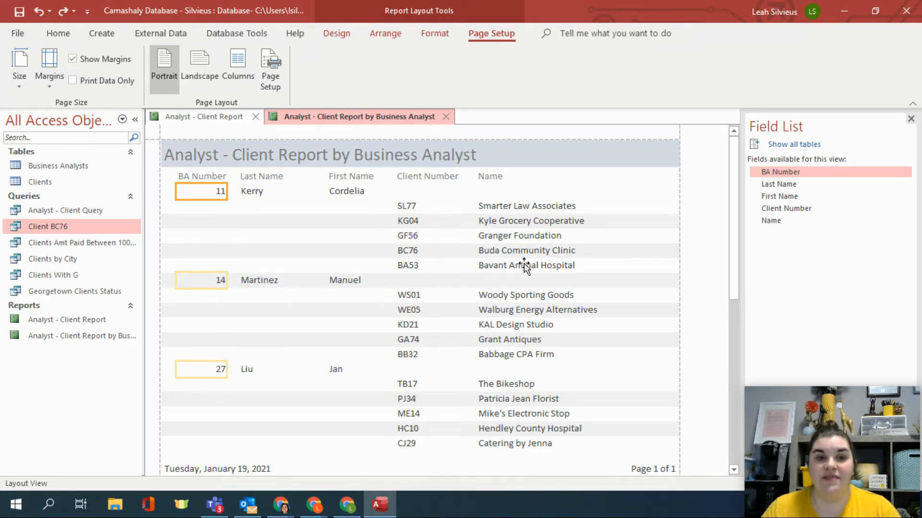
# - Compare the record arrangement of the Analyst - Client Report with that of the report by Business Analyst
pyautogui.click(227, 119)
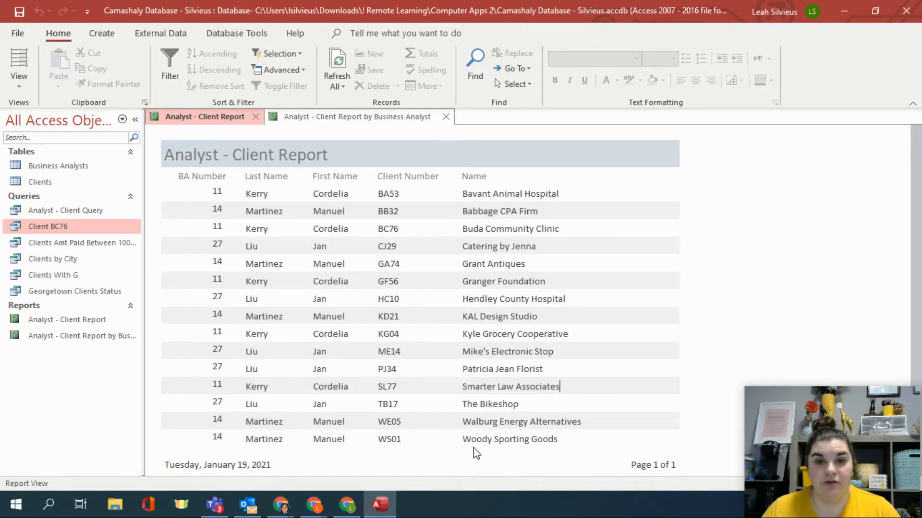
pyautogui.click(343, 120)
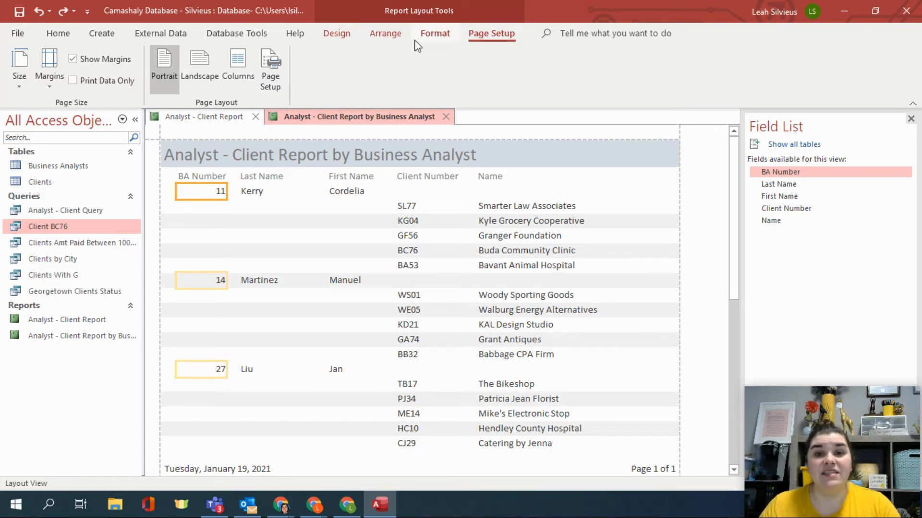
pyautogui.click(203, 122)
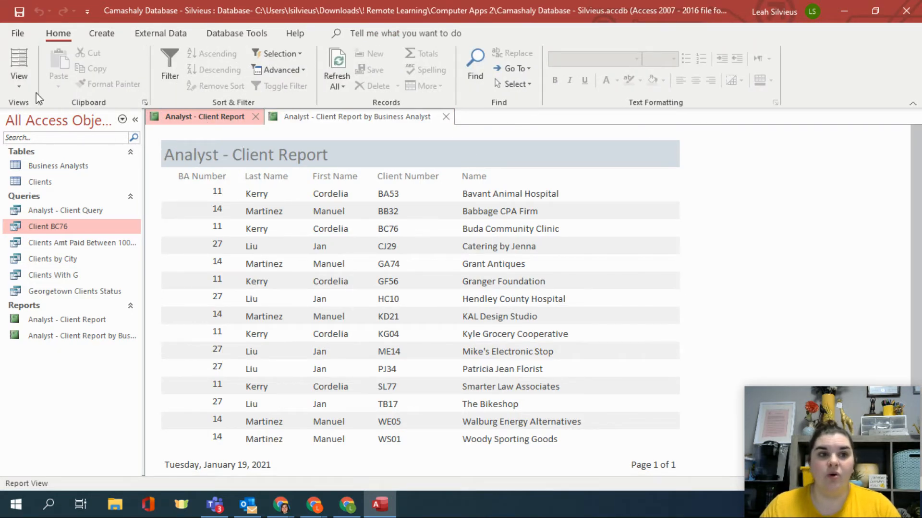
# - Show the Analyst - Client Report in Design View and review its design, arrange, format and page setup tools
pyautogui.click(20, 86)
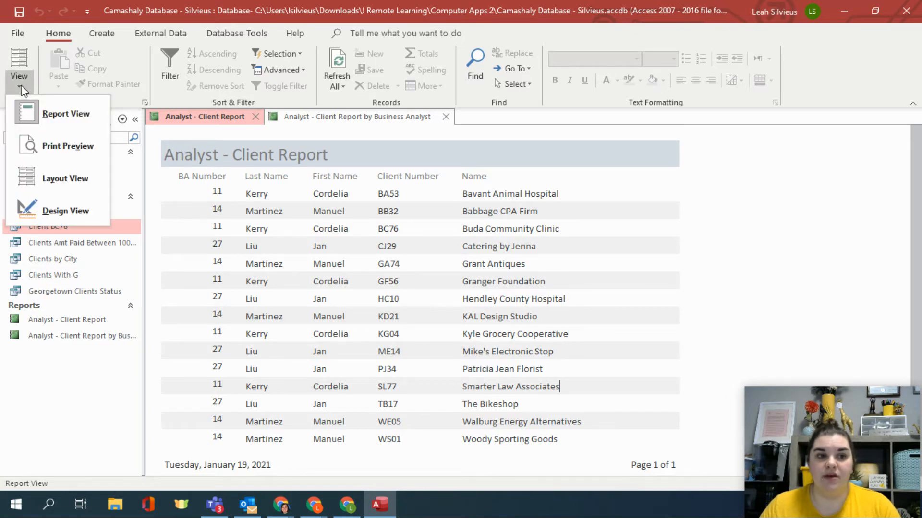
pyautogui.click(26, 208)
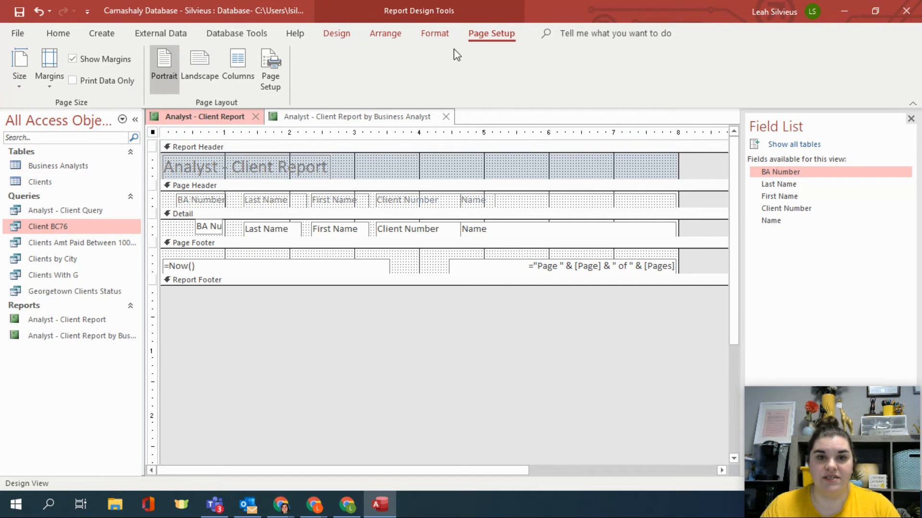
pyautogui.click(339, 36)
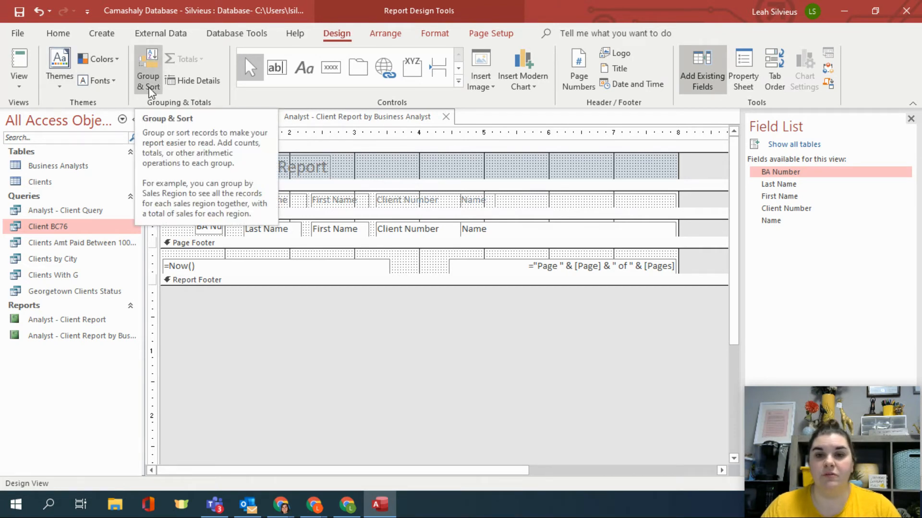
pyautogui.click(536, 91)
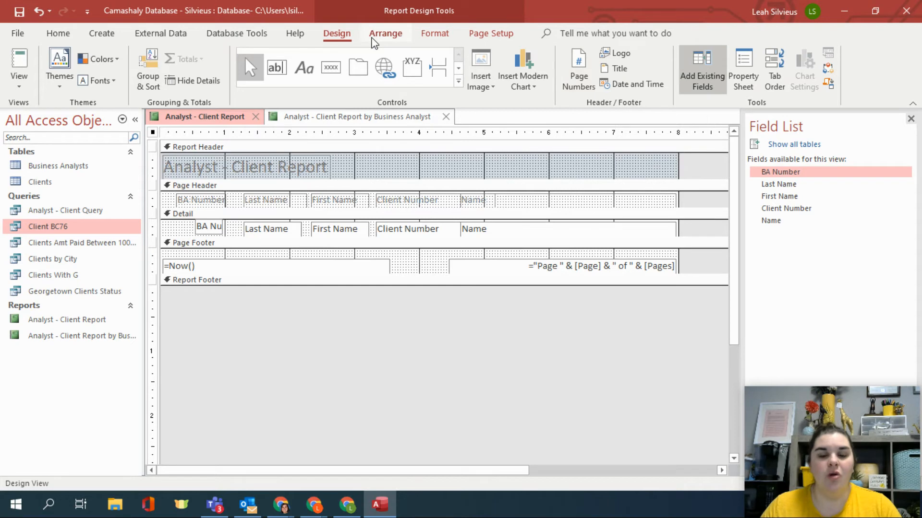
pyautogui.click(374, 37)
pyautogui.click(446, 36)
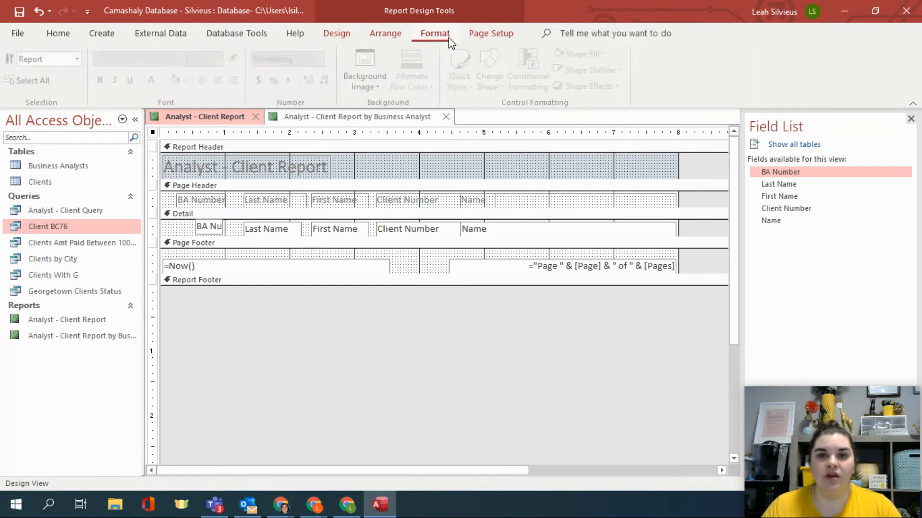
pyautogui.click(480, 35)
pyautogui.click(343, 37)
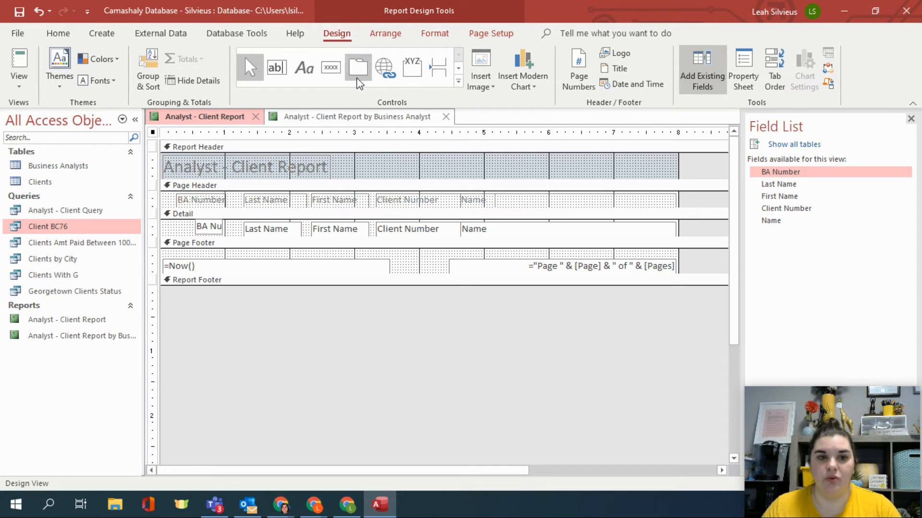
# - Show the Analyst - Client Report in Layout View and review the layout, formatting and page setup tools
pyautogui.click(19, 80)
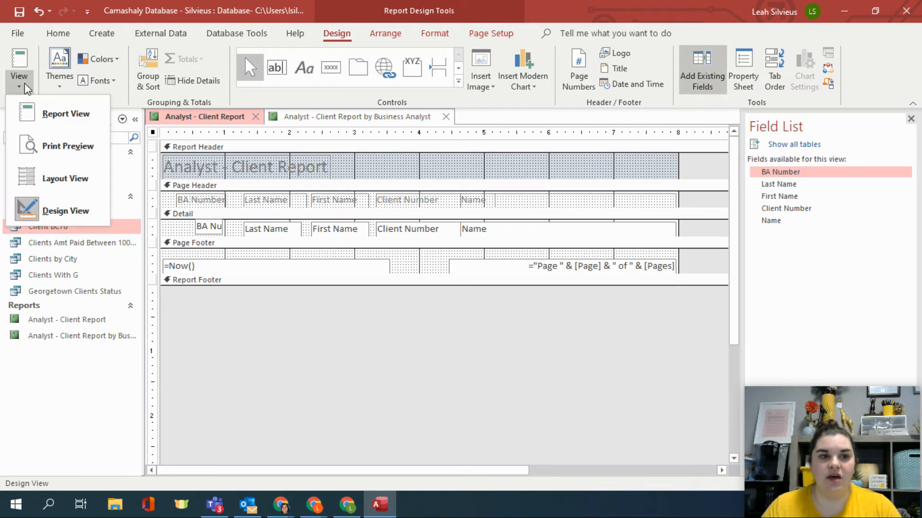
pyautogui.click(55, 179)
pyautogui.click(440, 39)
pyautogui.click(386, 37)
pyautogui.click(344, 36)
pyautogui.click(444, 37)
pyautogui.click(466, 34)
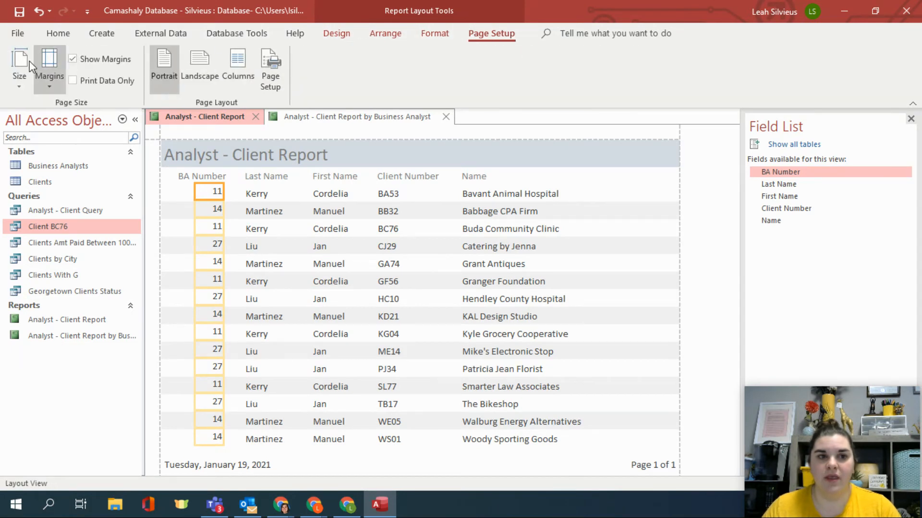
# - Display the Analyst - Client Report in Report View, then examine its page and output options in Print Preview
pyautogui.click(336, 33)
pyautogui.click(19, 70)
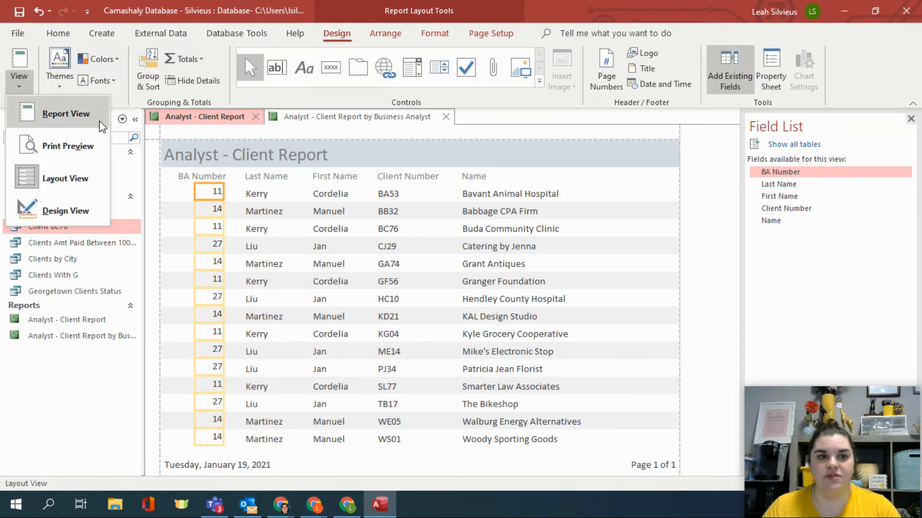
pyautogui.click(72, 114)
pyautogui.click(19, 82)
pyautogui.click(36, 146)
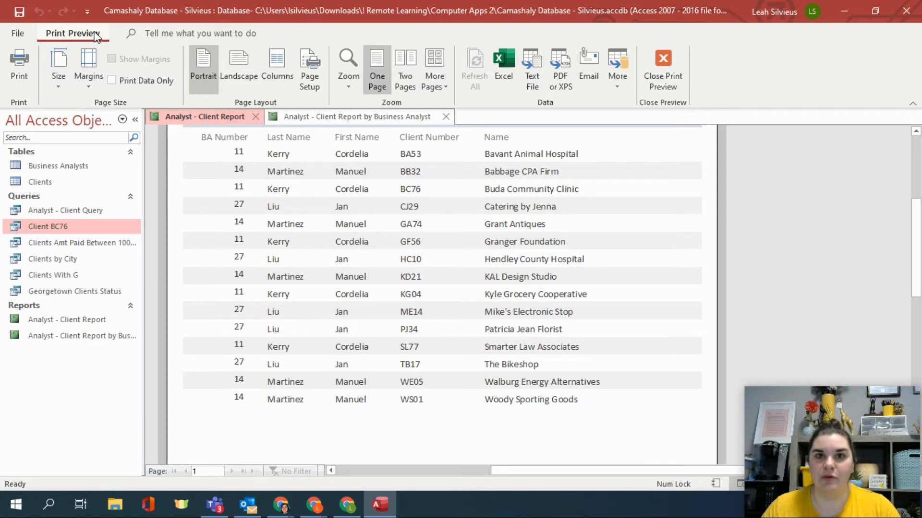
pyautogui.press('ctrl')
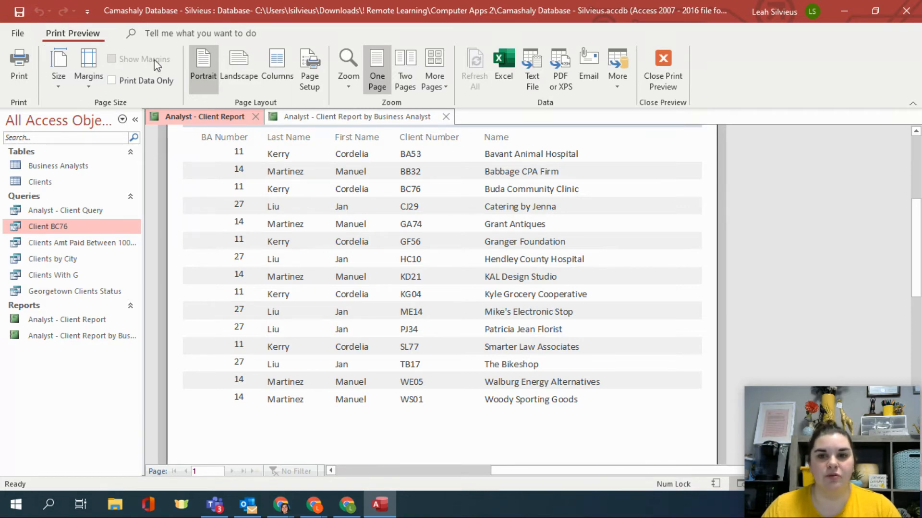
pyautogui.scroll(3, 552, 237)
pyautogui.scroll(-1, 540, 206)
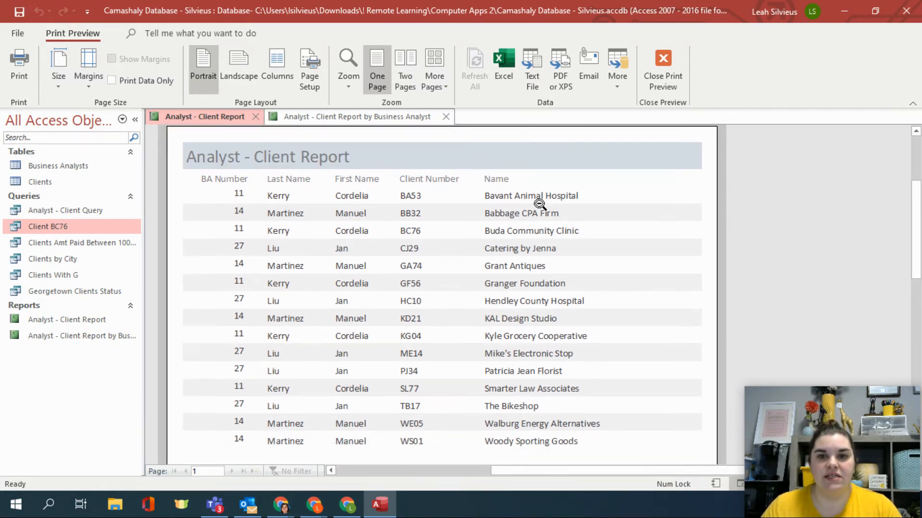
pyautogui.press('ctrl')
pyautogui.press('ctrl')
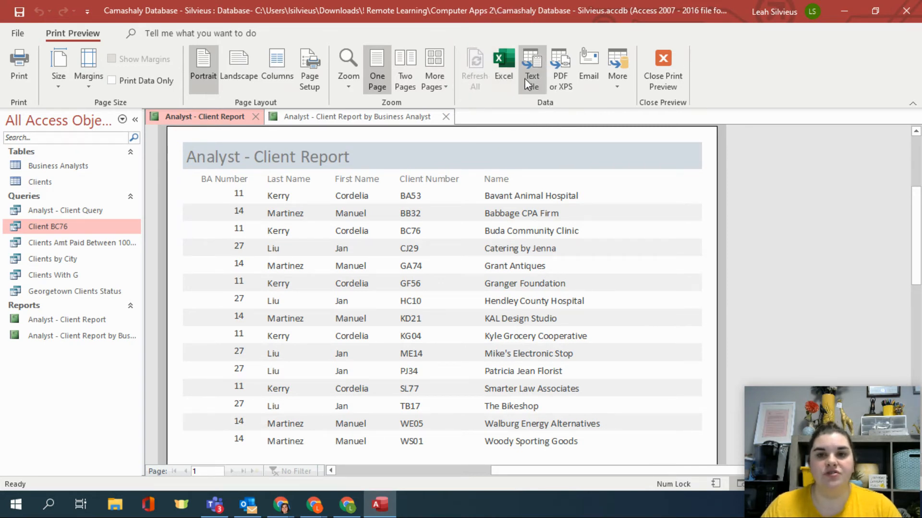
# - Begin an Excel export of the Analyst - Client Report, with the Computer Apps 2 folder in ! Remote Learning as its destination
pyautogui.click(610, 85)
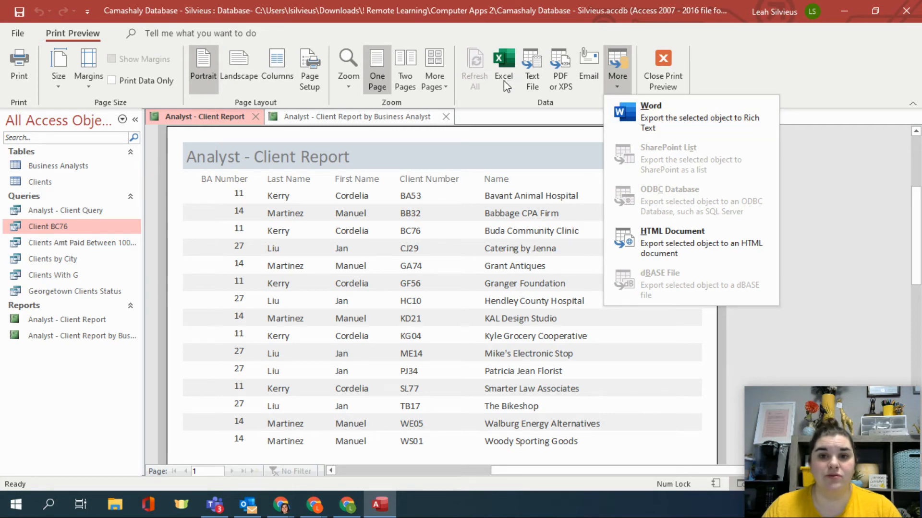
pyautogui.click(503, 96)
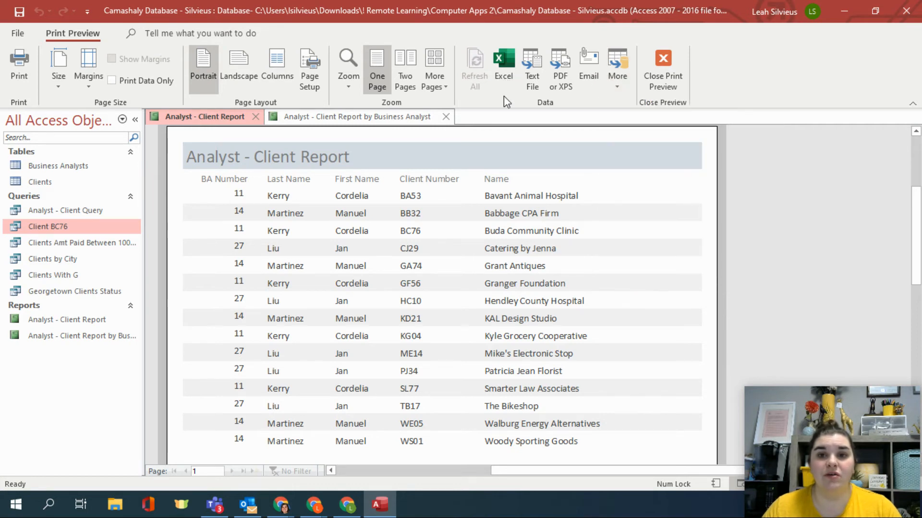
pyautogui.click(504, 68)
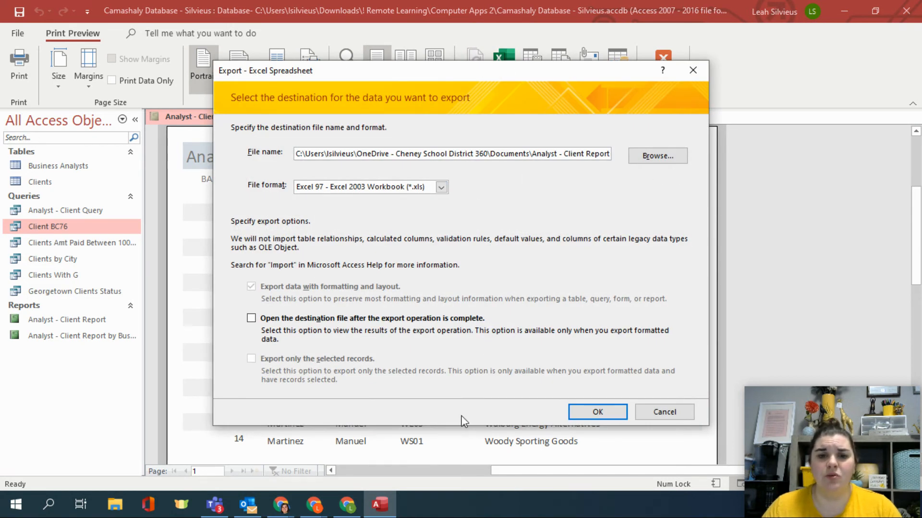
pyautogui.click(655, 157)
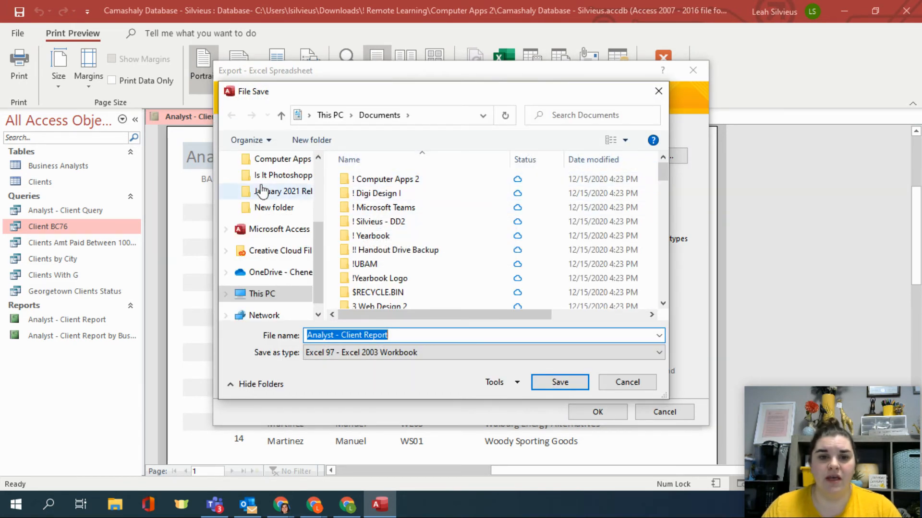
pyautogui.scroll(3, 261, 189)
pyautogui.click(271, 208)
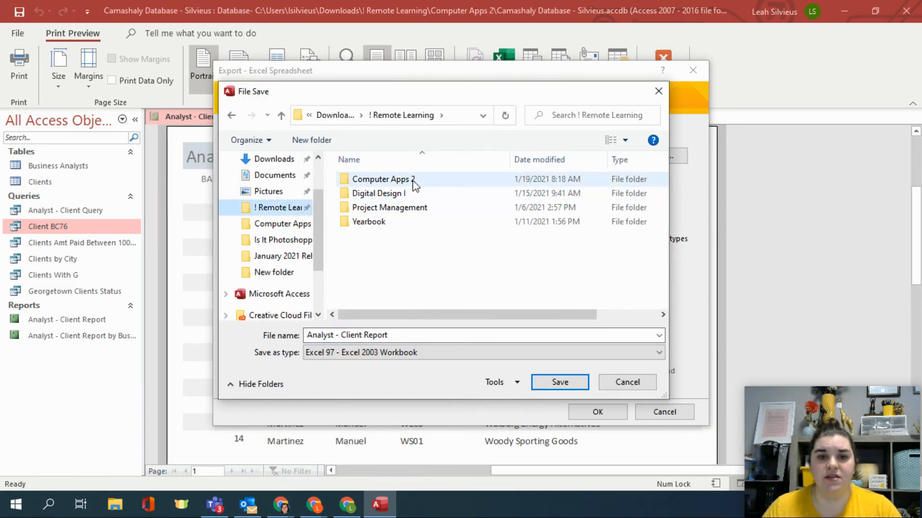
pyautogui.doubleClick(384, 179)
pyautogui.click(576, 382)
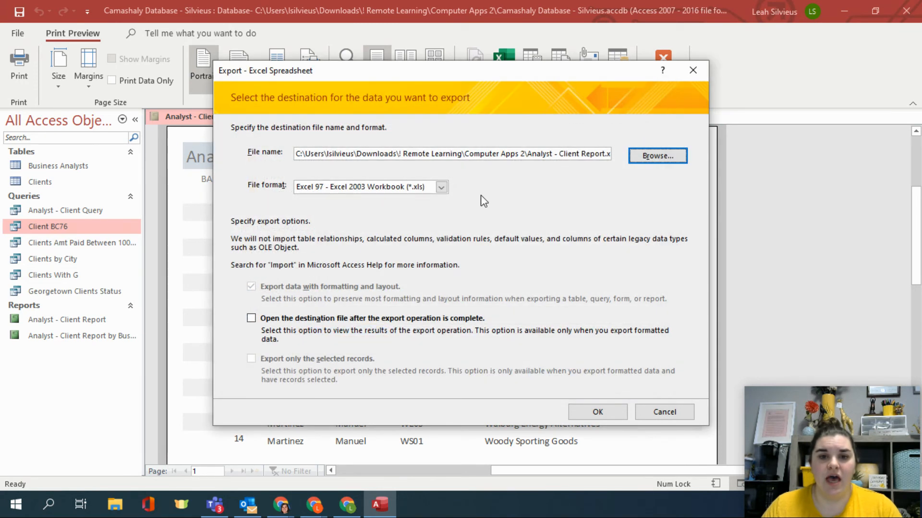
# - Export the report as an Excel 97 - Excel 2003 Workbook, with the destination file set to open when the export completes
pyautogui.click(440, 188)
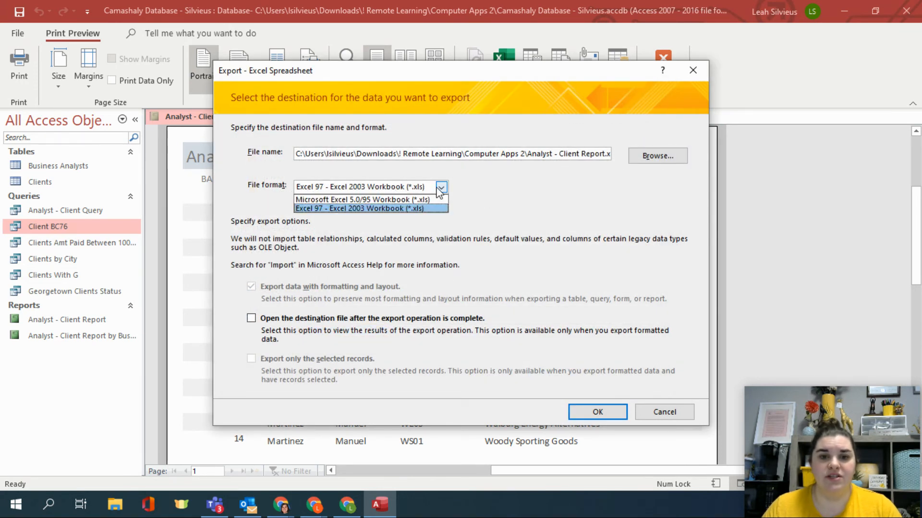
pyautogui.click(428, 210)
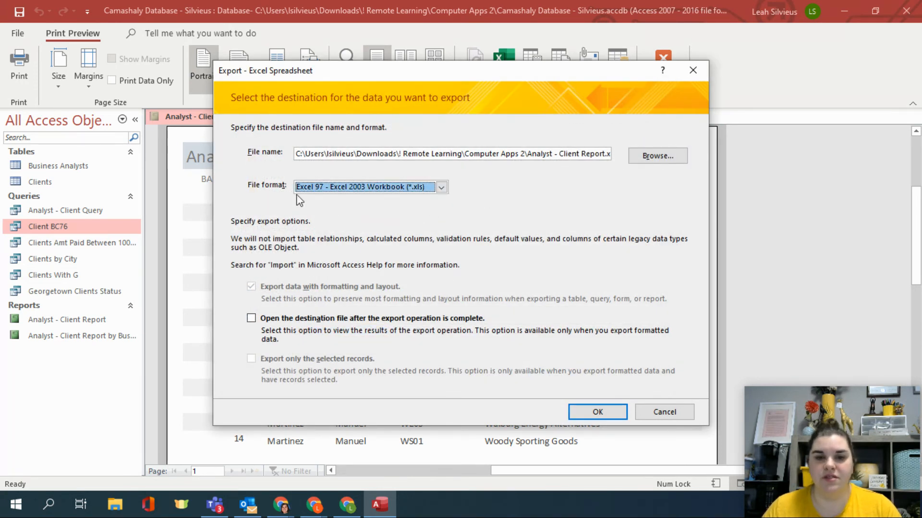
pyautogui.click(445, 187)
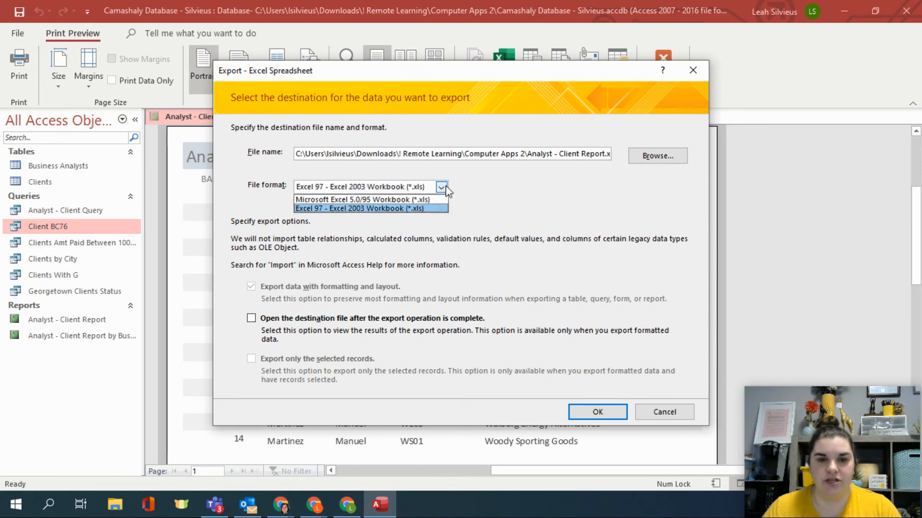
pyautogui.click(441, 187)
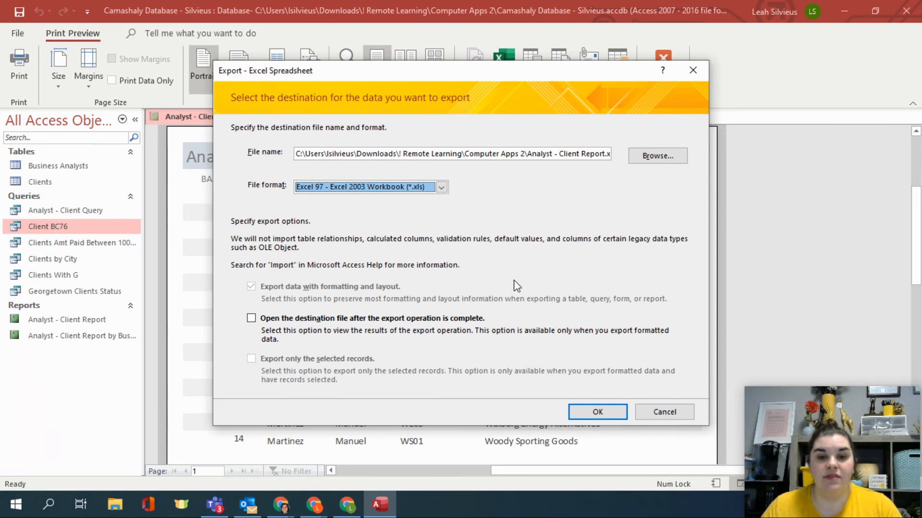
pyautogui.click(251, 319)
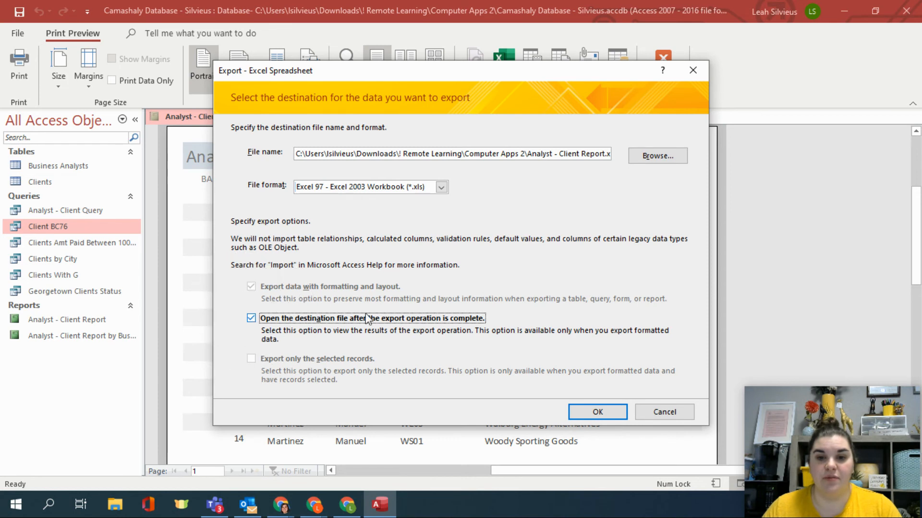
pyautogui.click(582, 412)
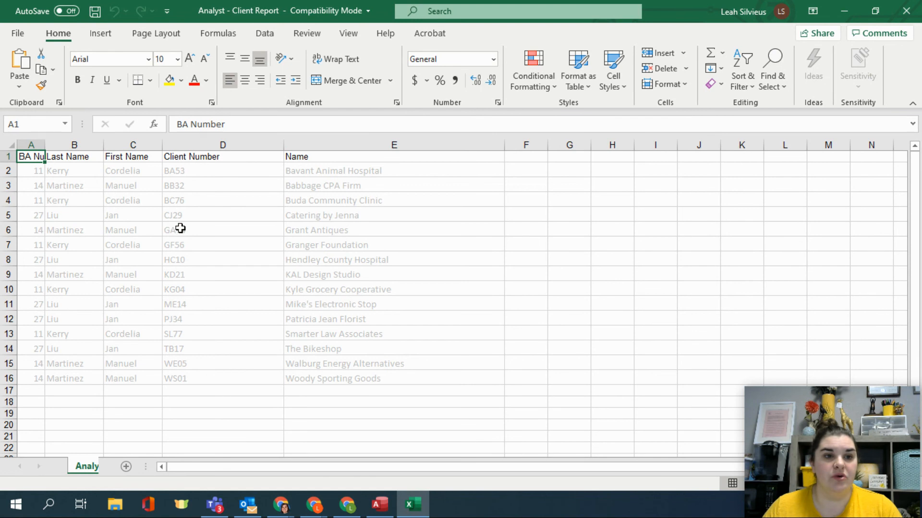
# - Select the exported records in A2:E16 in Excel and compare them with the Analyst - Client Report in Access
pyautogui.moveTo(30, 172)
pyautogui.mouseDown()
pyautogui.moveTo(305, 302)
pyautogui.moveTo(346, 390)
pyautogui.moveTo(341, 373)
pyautogui.moveTo(35, 171)
pyautogui.mouseUp()
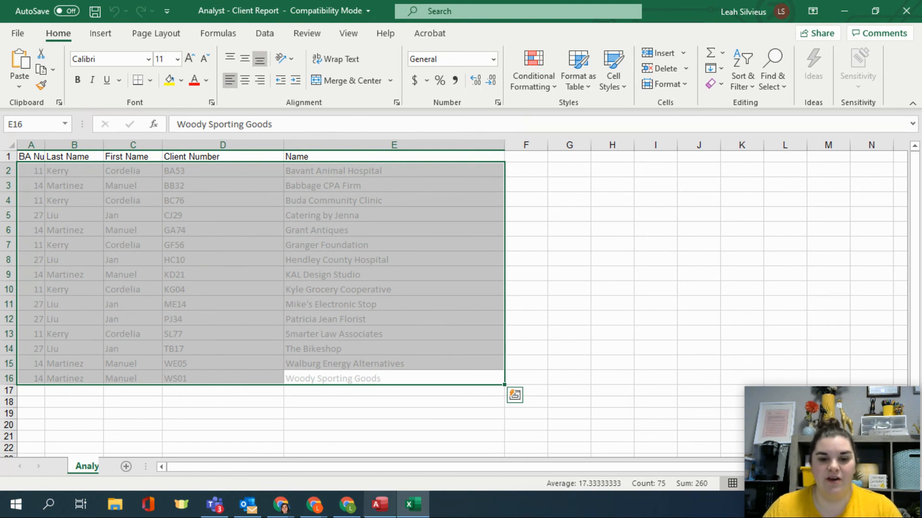
pyautogui.click(380, 504)
pyautogui.click(641, 426)
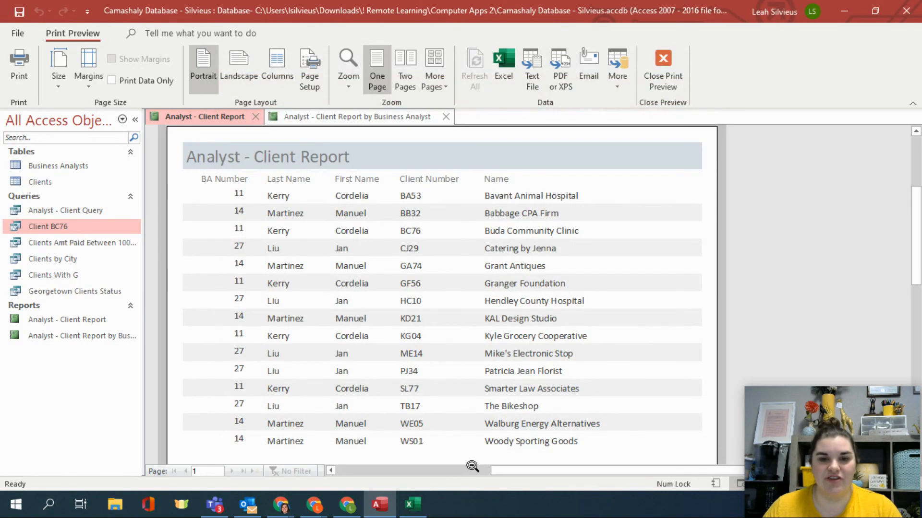
pyautogui.click(407, 505)
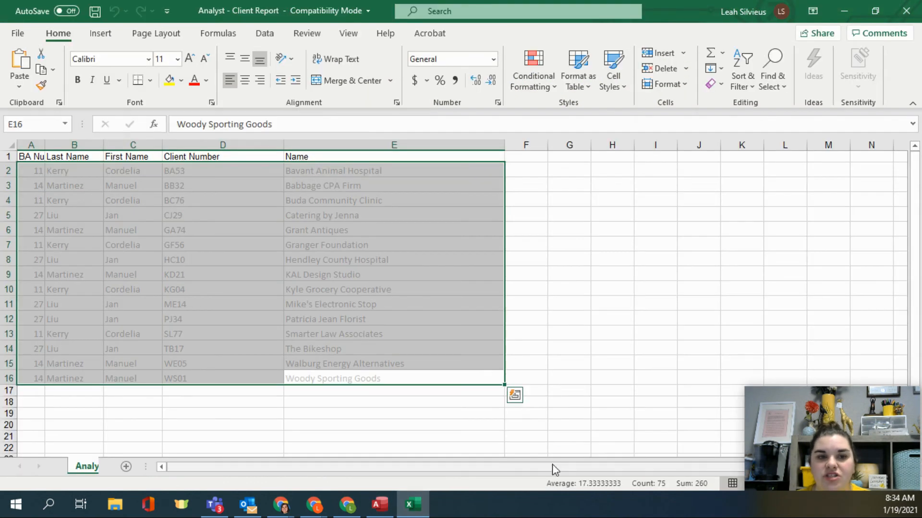